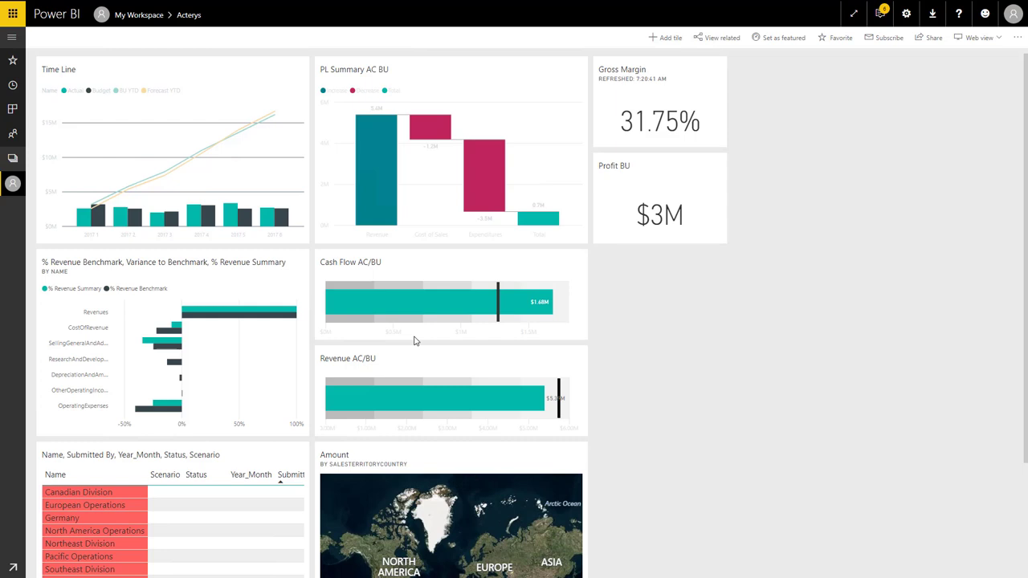
{"action": "left_click", "coordinate": [978, 38]}
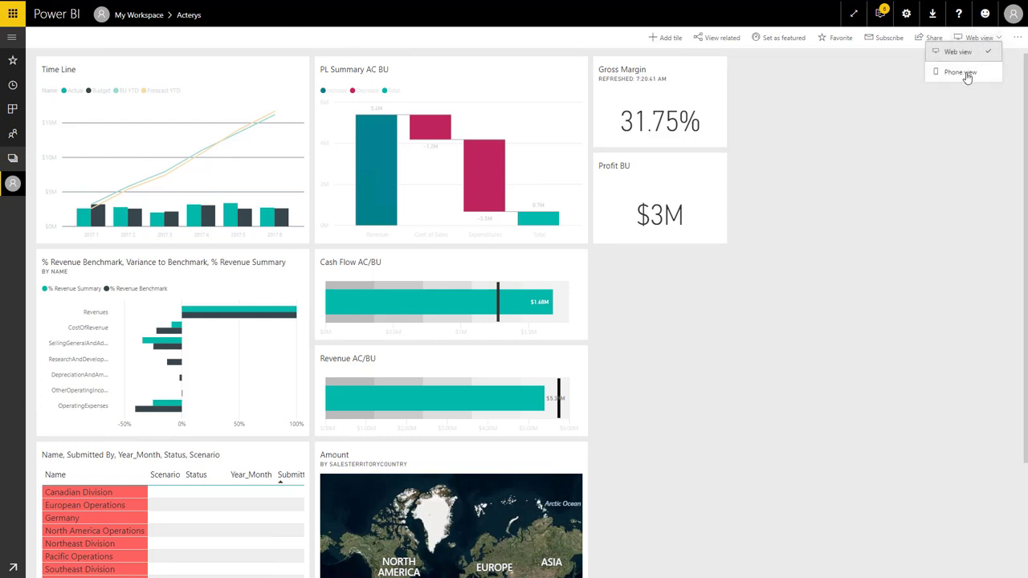
{"action": "left_click", "coordinate": [959, 73]}
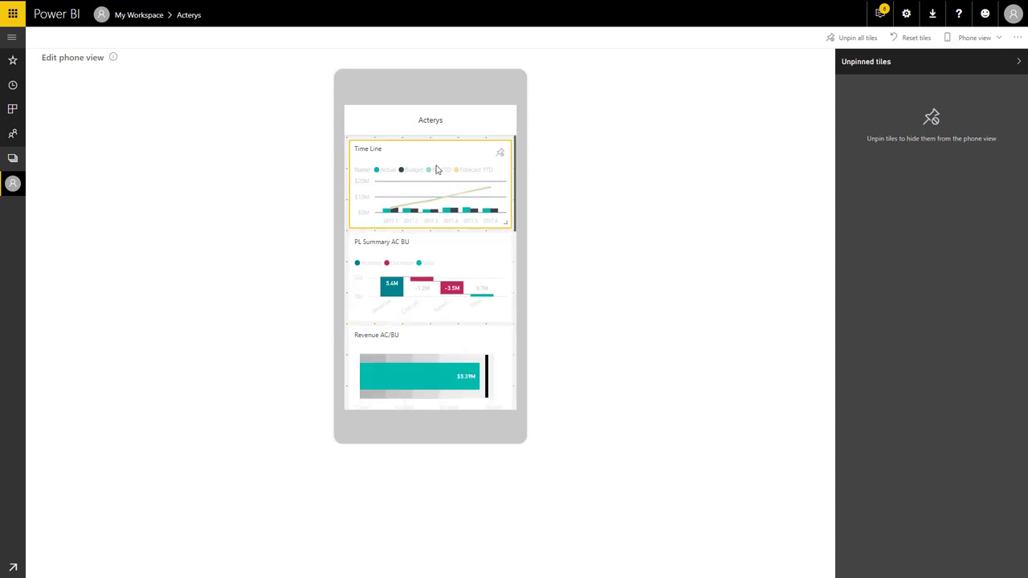
{"action": "left_click", "coordinate": [973, 40]}
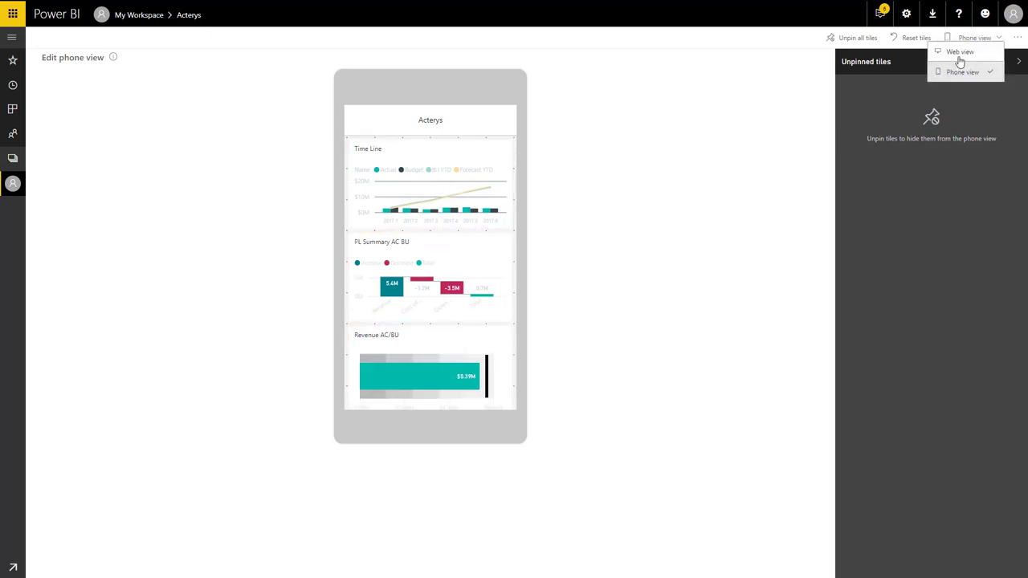
{"action": "left_click", "coordinate": [960, 55]}
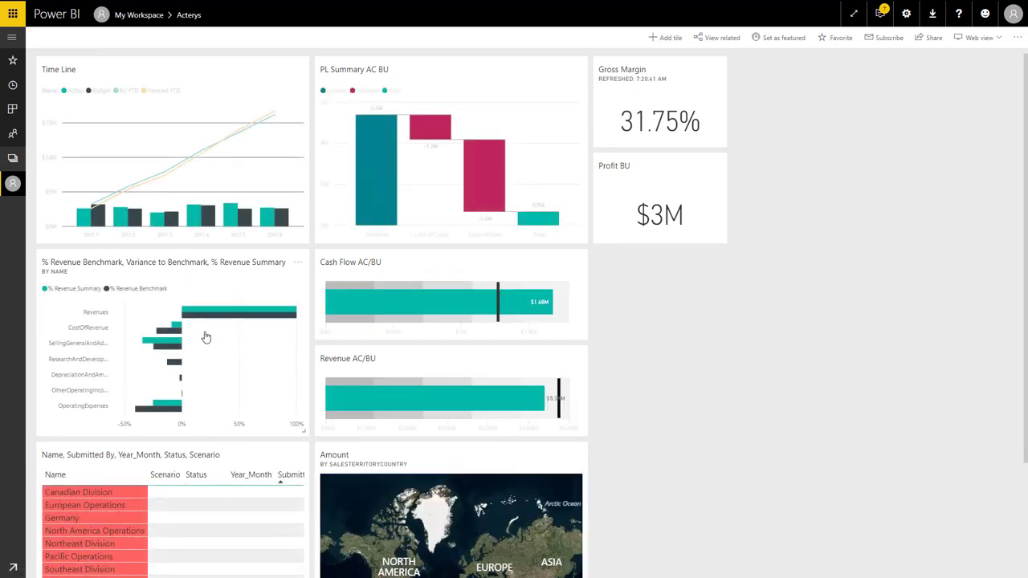
Step: Open the Acterys Demo Benchmark page from the % Revenue Benchmark tile, then open and close the Statement slicer unchanged
{"action": "left_click", "coordinate": [155, 329]}
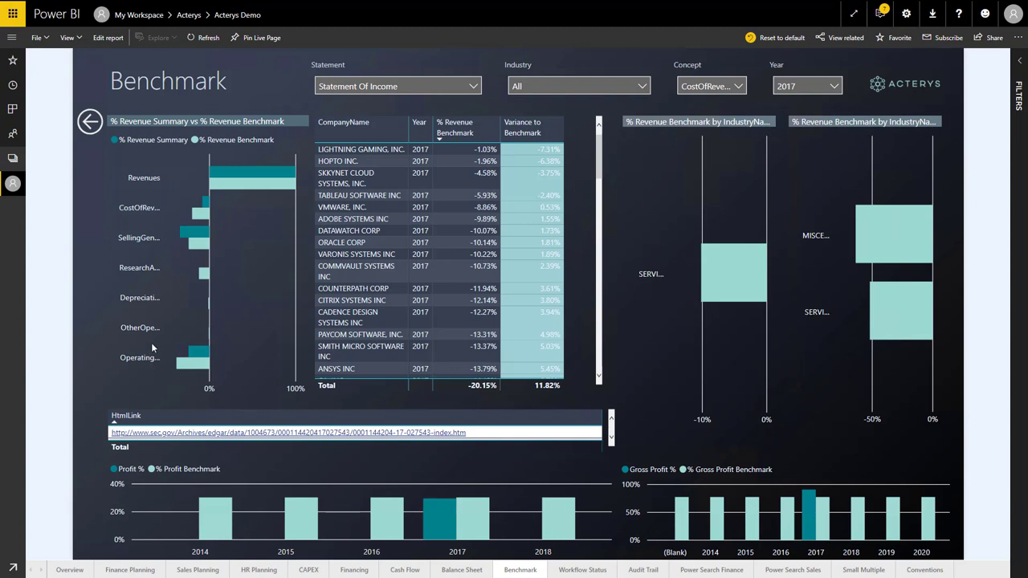
{"action": "mouse_move", "coordinate": [209, 231]}
{"action": "left_click", "coordinate": [474, 87]}
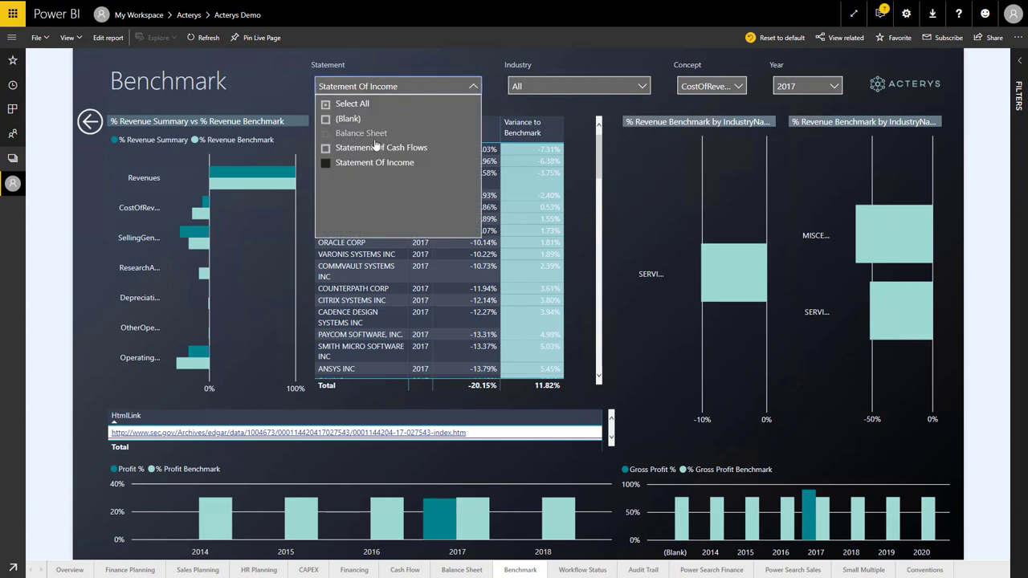
{"action": "left_click", "coordinate": [476, 87]}
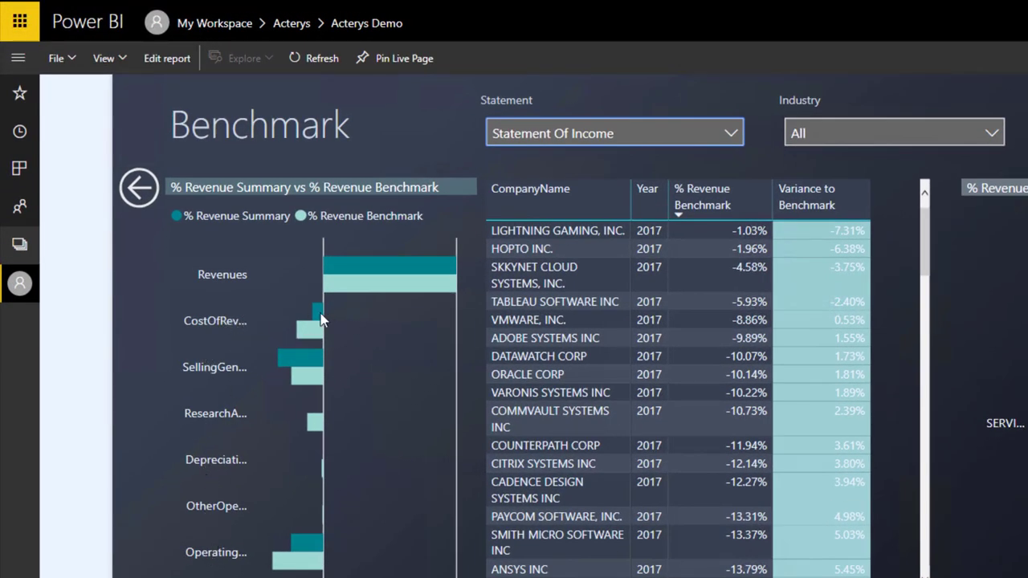
{"action": "mouse_move", "coordinate": [319, 320]}
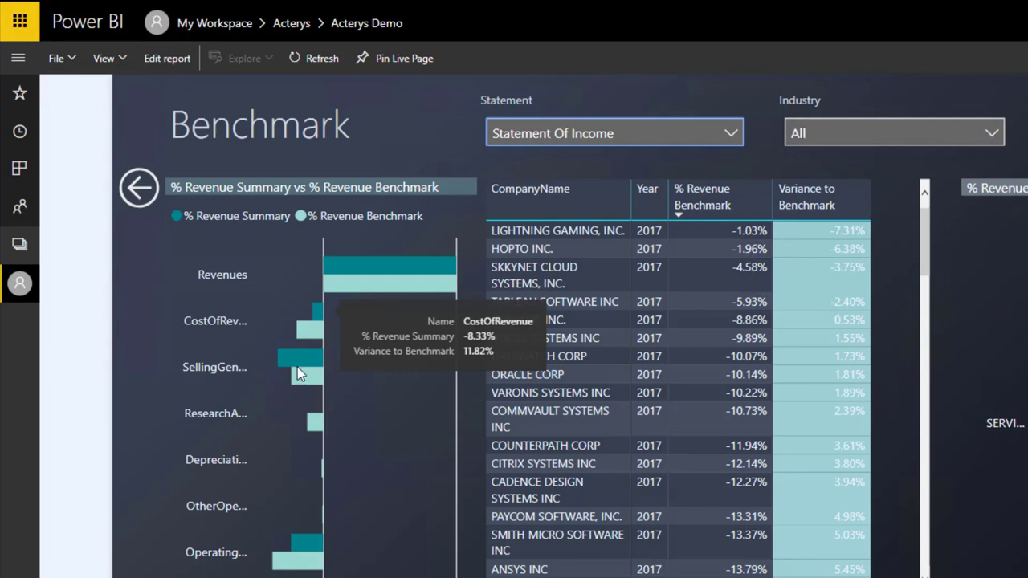
{"action": "mouse_move", "coordinate": [300, 365]}
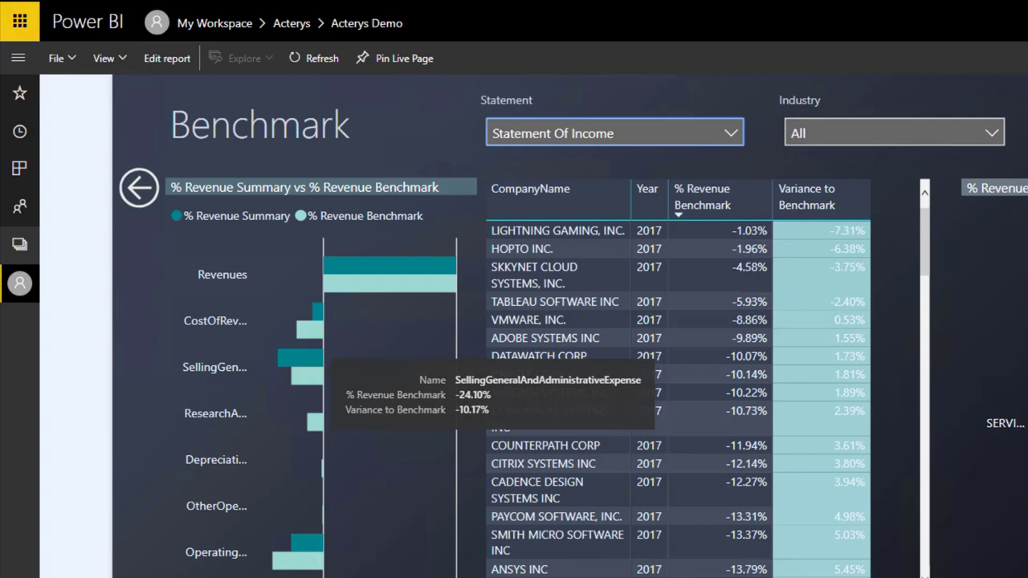
{"action": "mouse_move", "coordinate": [299, 552]}
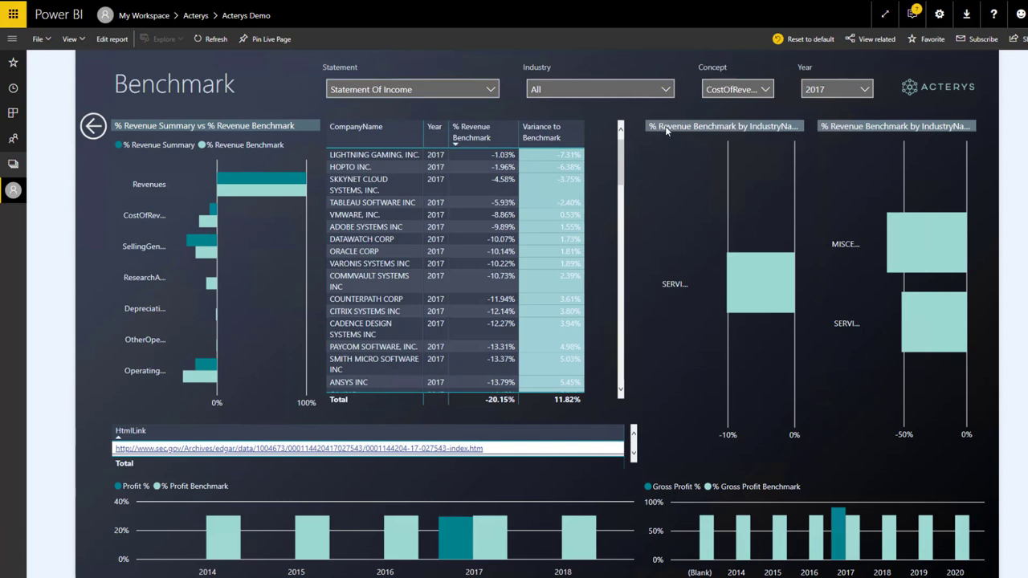
Step: Drill the IndustryName revenue benchmark chart down to CompanyName and filter the report to ORACLE CORP
{"action": "left_click", "coordinate": [686, 145]}
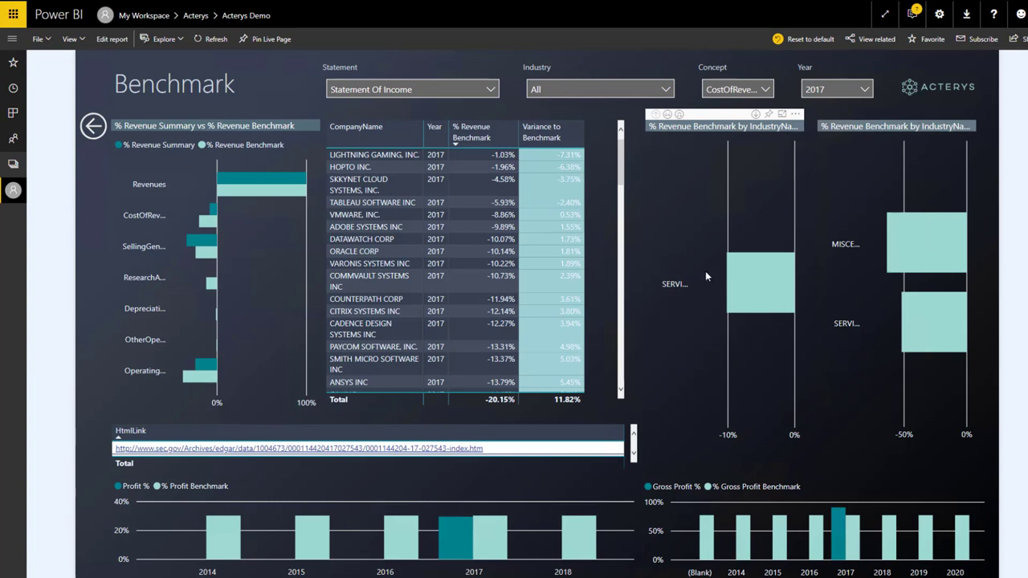
{"action": "left_click", "coordinate": [667, 115]}
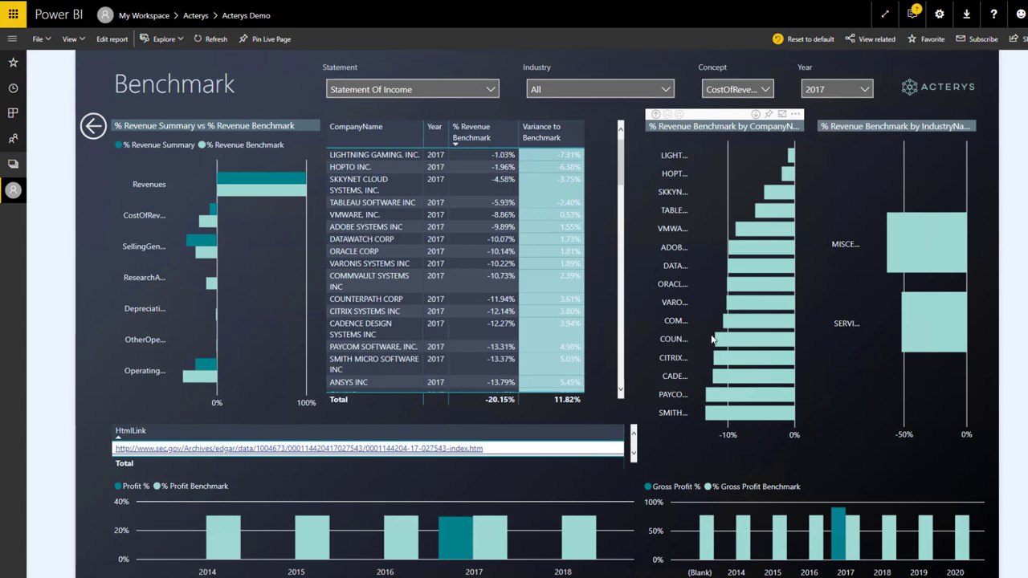
{"action": "left_click", "coordinate": [756, 284]}
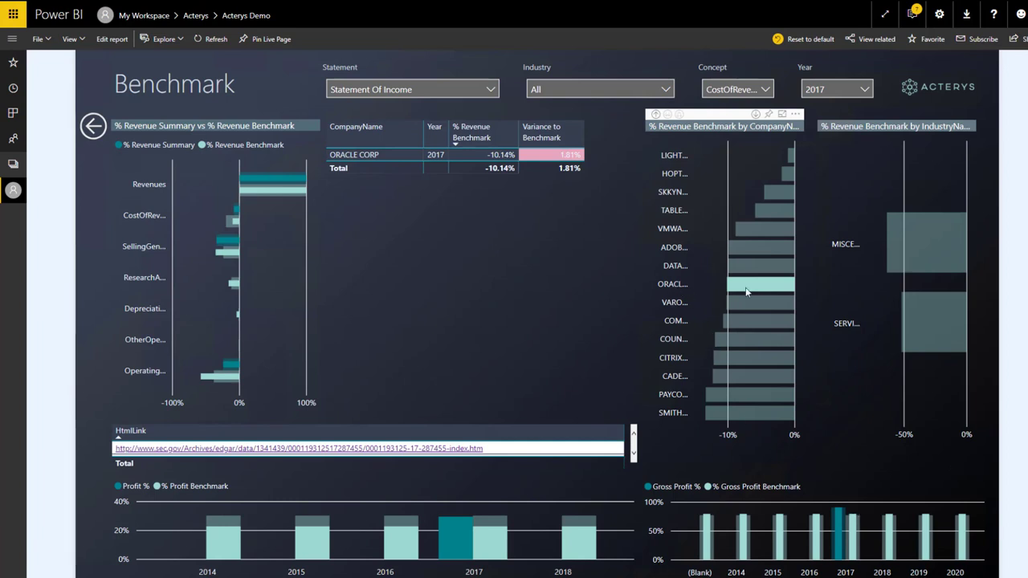
{"action": "mouse_move", "coordinate": [746, 293]}
{"action": "mouse_move", "coordinate": [222, 257]}
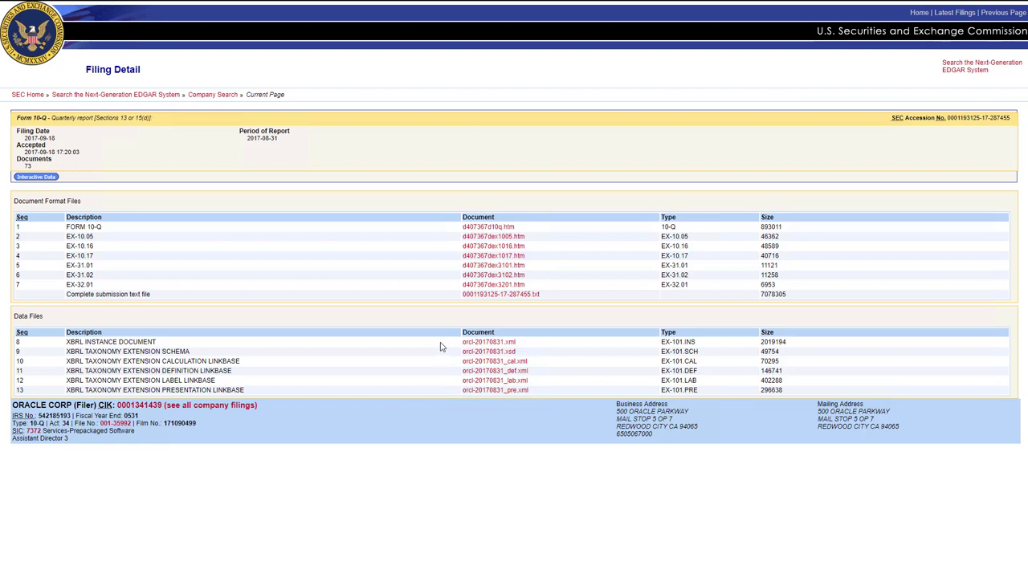
Step: Open Oracle's Form 10-Q and scroll past the contents to the Condensed Consolidated Balance Sheets
{"action": "left_click", "coordinate": [495, 228]}
{"action": "left_click", "coordinate": [492, 228]}
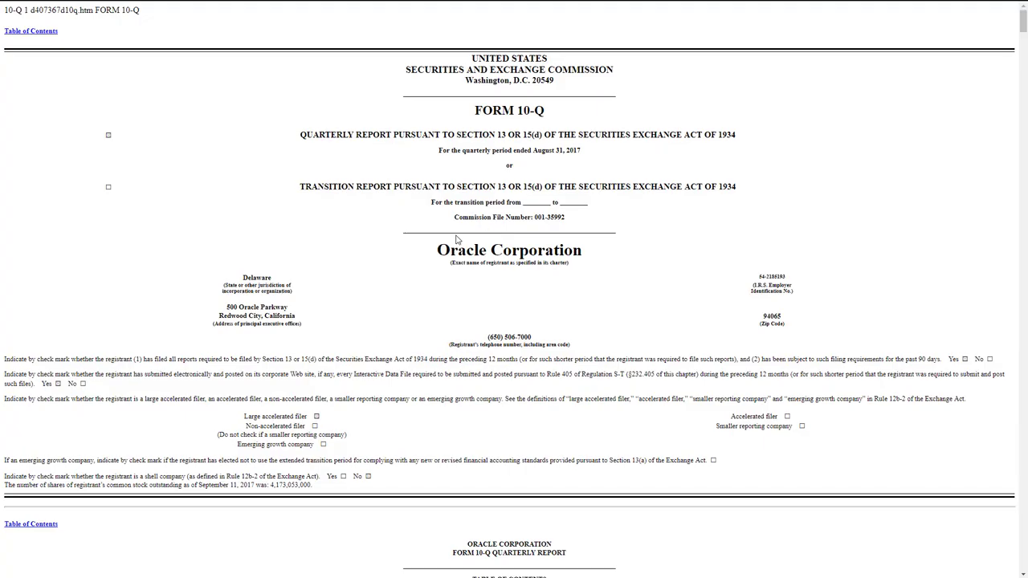
{"action": "scroll", "coordinate": [456, 233], "scroll_direction": "down", "scroll_amount": 1}
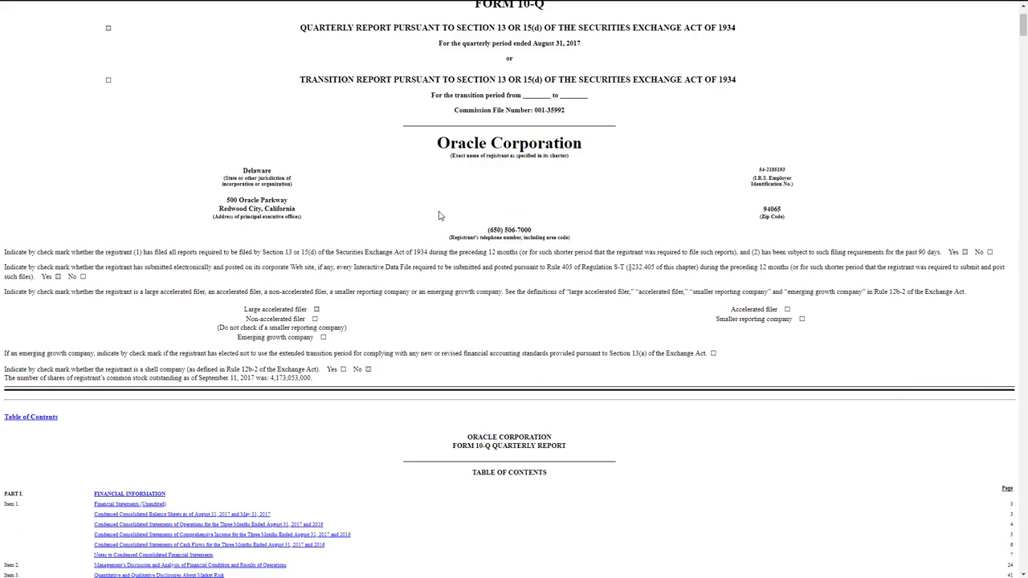
{"action": "scroll", "coordinate": [397, 212], "scroll_direction": "down", "scroll_amount": 3}
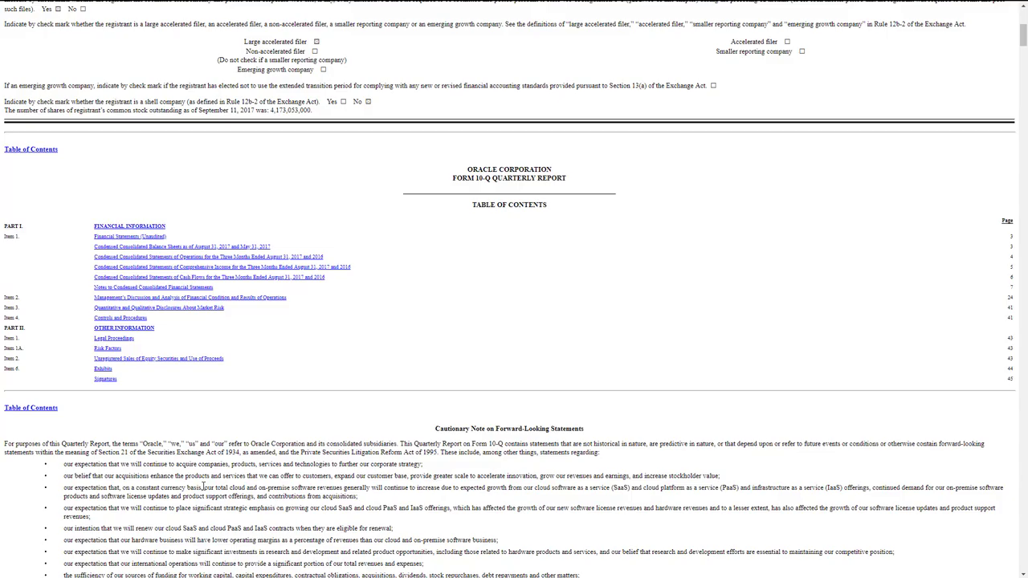
{"action": "scroll", "coordinate": [261, 469], "scroll_direction": "down", "scroll_amount": 6}
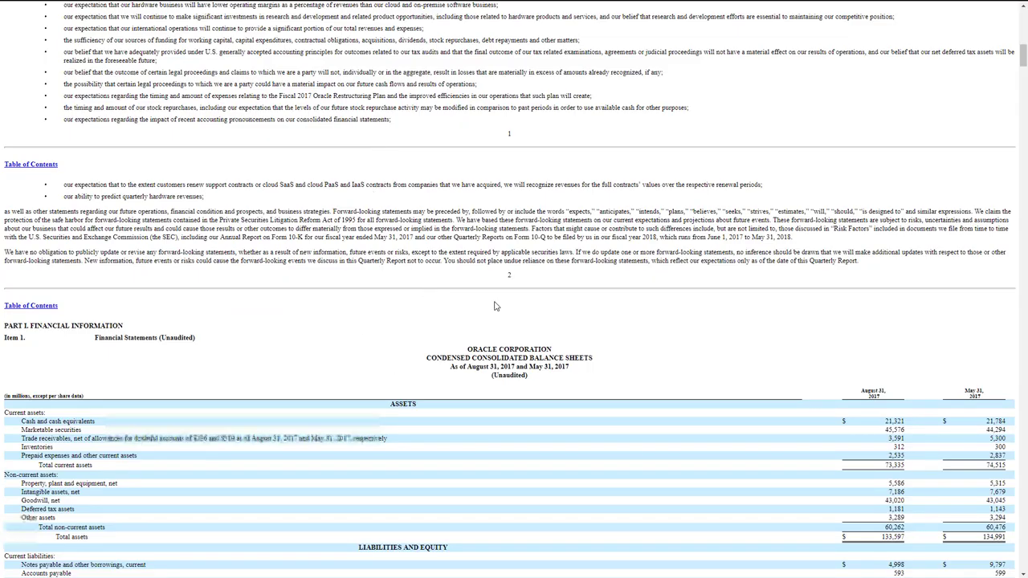
{"action": "scroll", "coordinate": [514, 425], "scroll_direction": "down", "scroll_amount": 7}
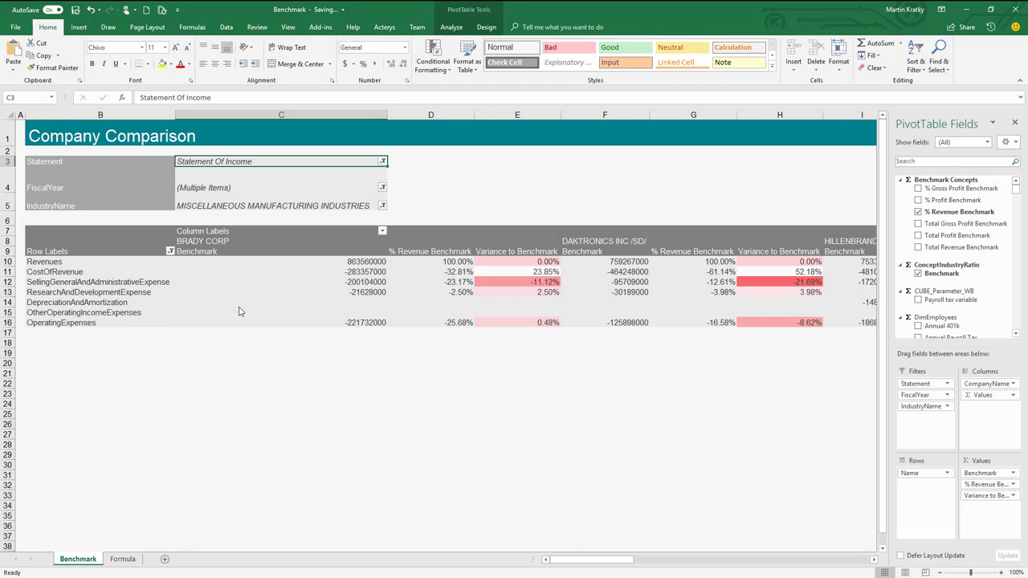
Step: Filter the Company Comparison pivot's FiscalYear to 2018 only by unchecking 2017
{"action": "left_click", "coordinate": [191, 262]}
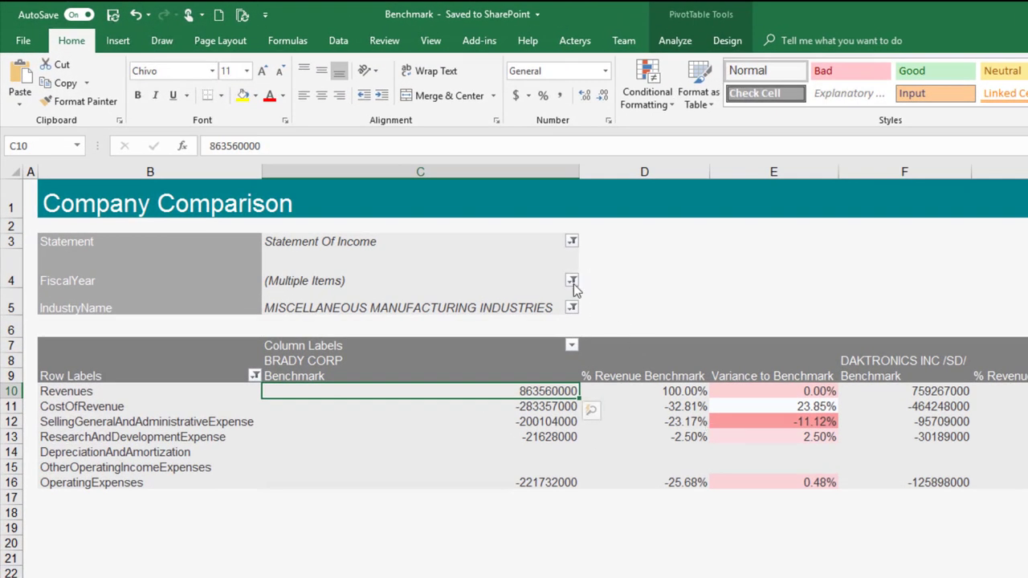
{"action": "left_click", "coordinate": [573, 283]}
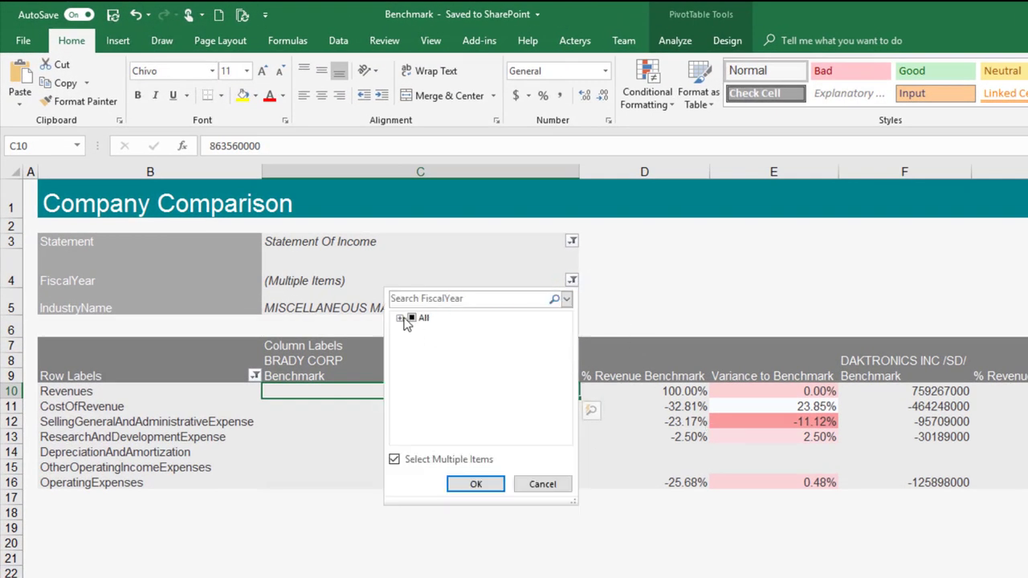
{"action": "left_click", "coordinate": [400, 318]}
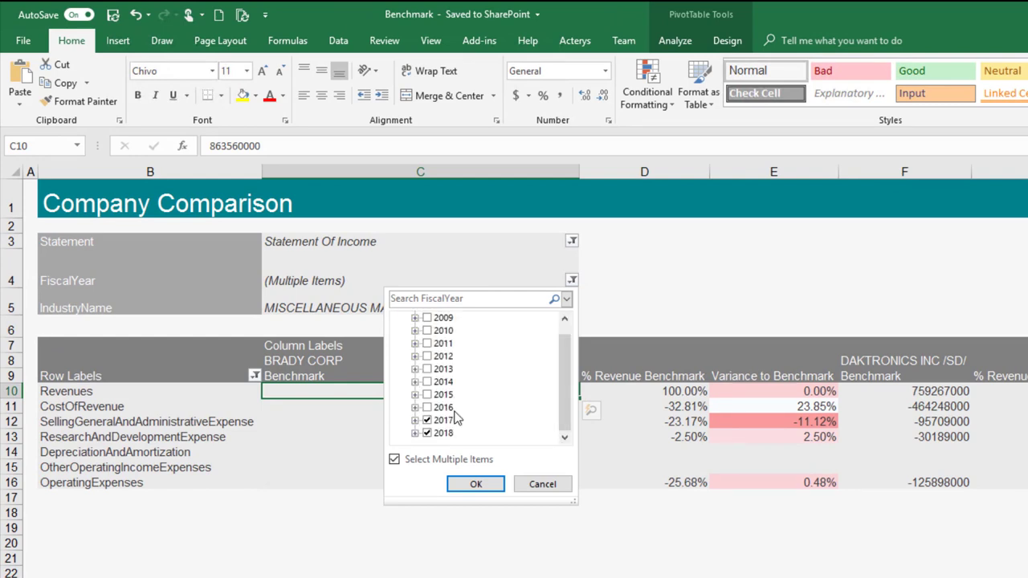
{"action": "left_click", "coordinate": [426, 420]}
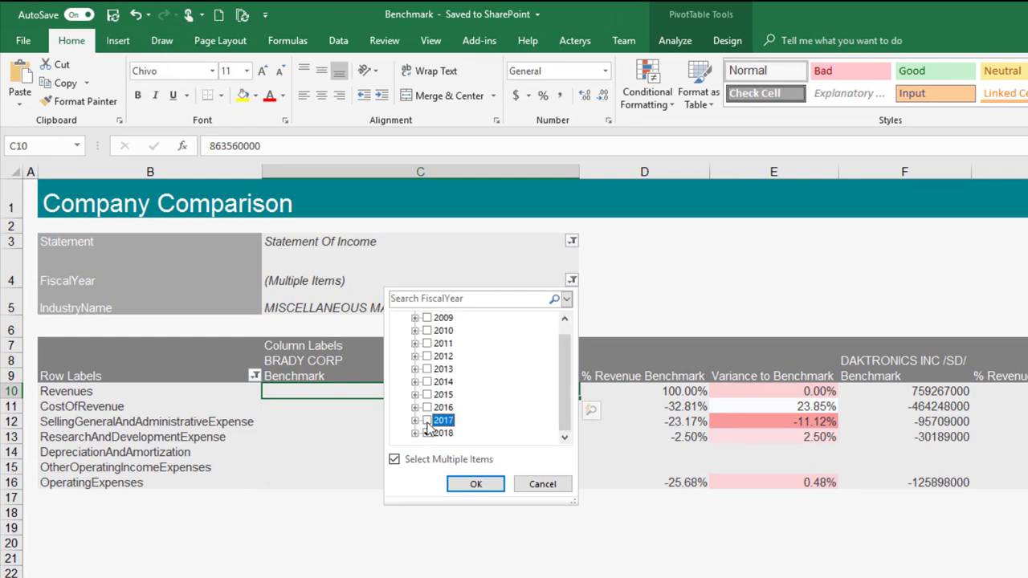
{"action": "left_click", "coordinate": [477, 484]}
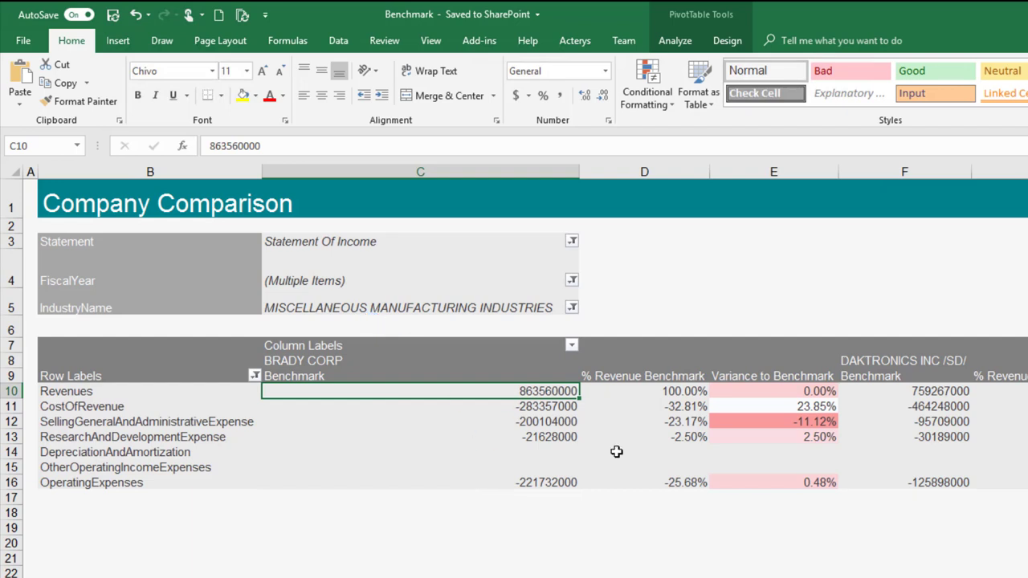
{"action": "left_click", "coordinate": [634, 512]}
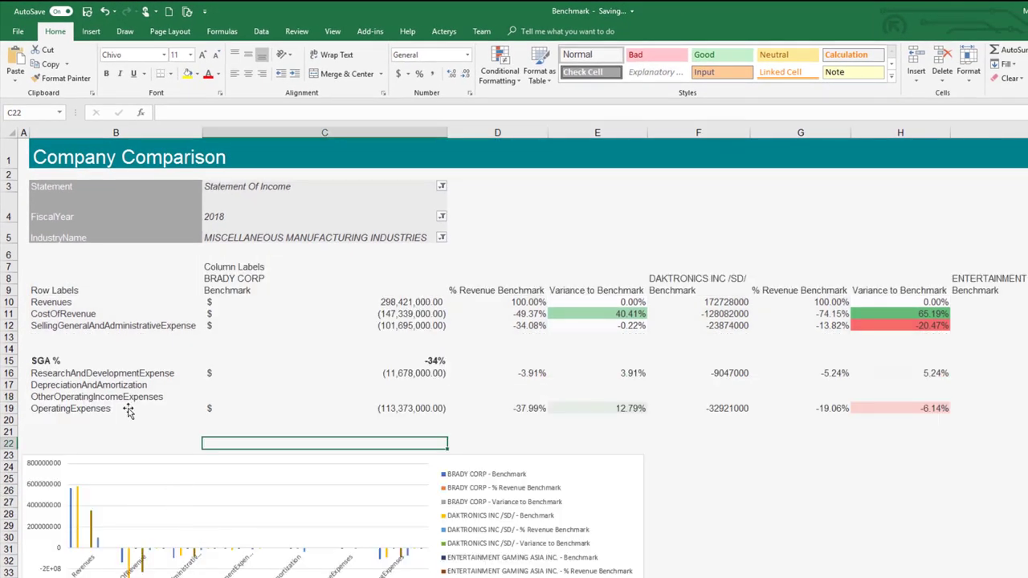
{"action": "left_click", "coordinate": [392, 313]}
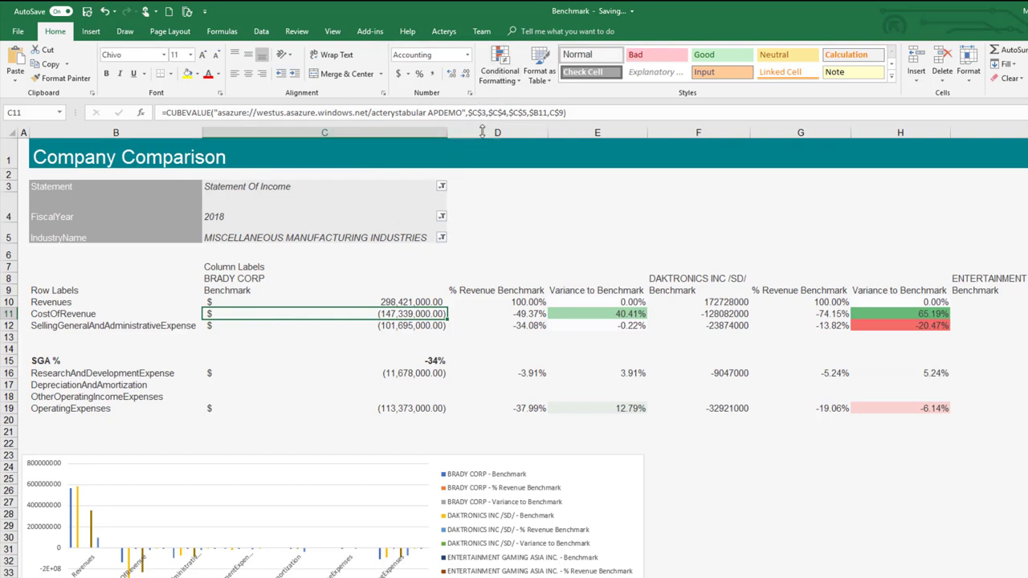
{"action": "left_click", "coordinate": [489, 113]}
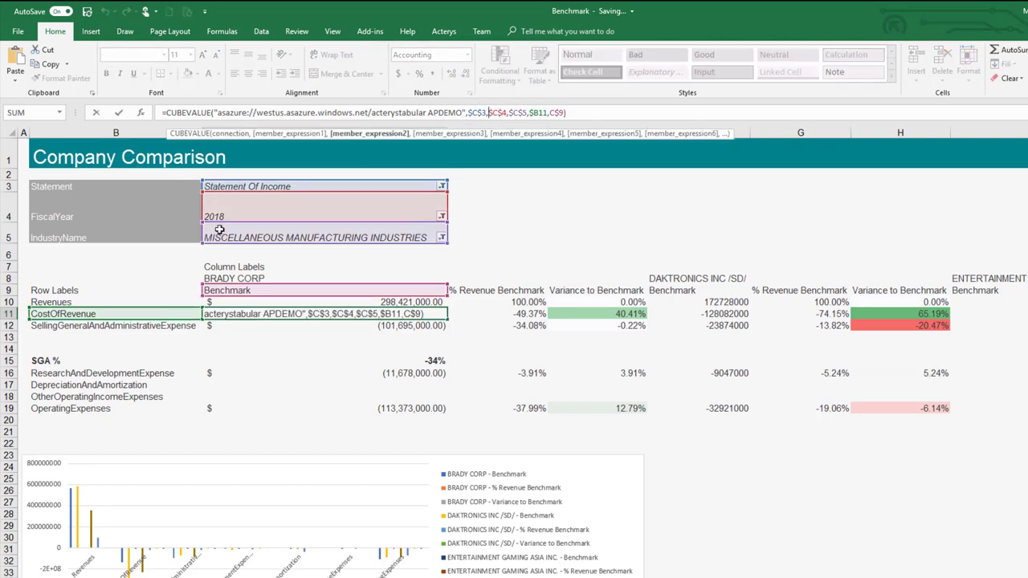
{"action": "left_click", "coordinate": [495, 223]}
{"action": "key", "text": "Escape"}
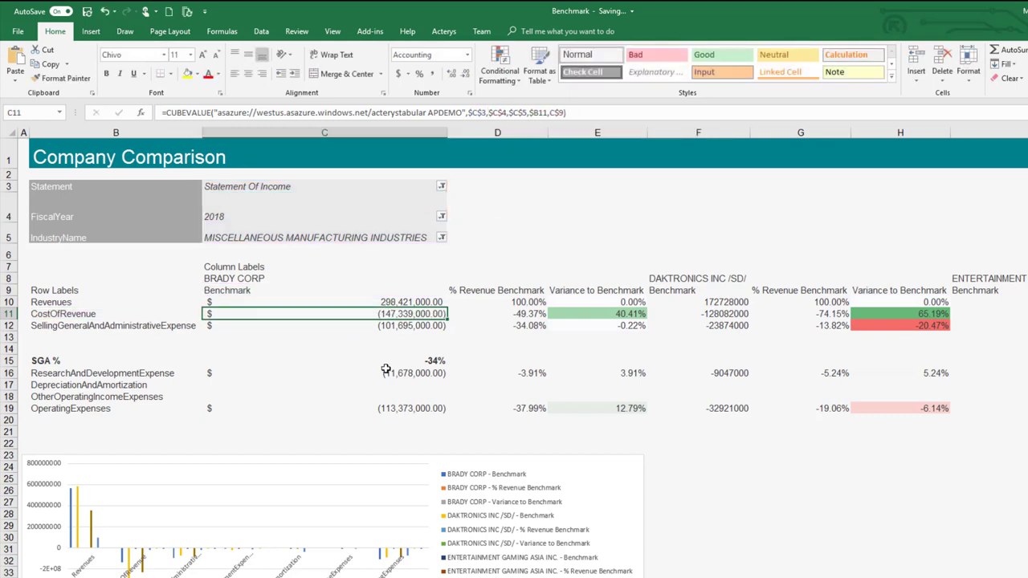
{"action": "left_click", "coordinate": [389, 370]}
{"action": "left_click", "coordinate": [402, 359]}
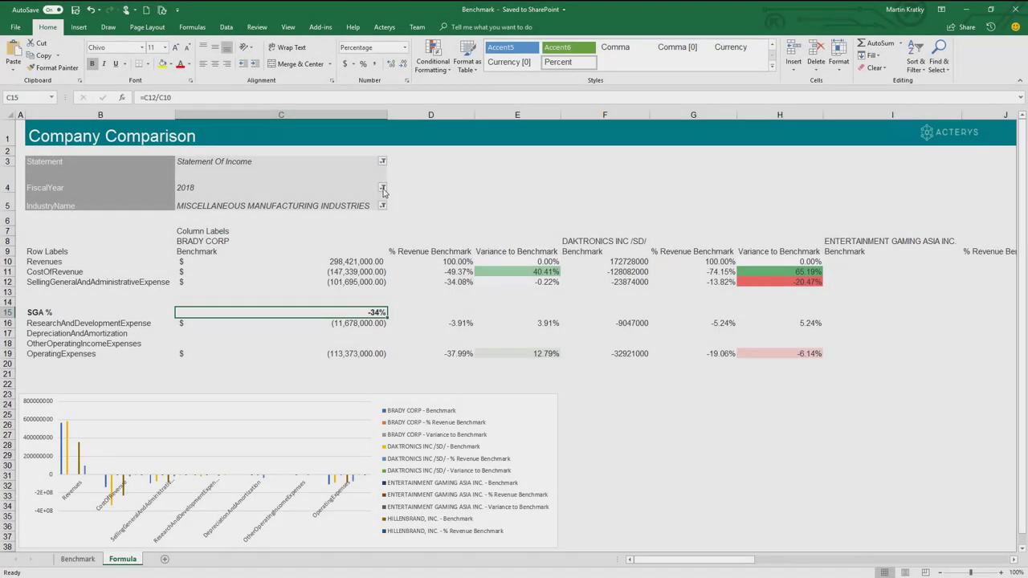
Step: Change the checked year in the FiscalYear filter, then undo so it shows 2017 with SGA % of -17%
{"action": "left_click", "coordinate": [383, 188]}
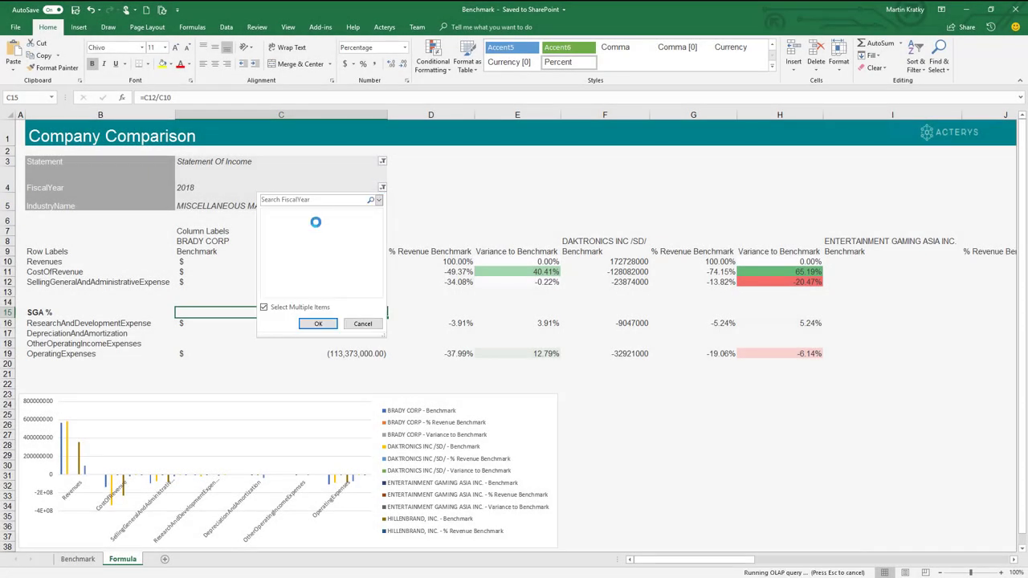
{"action": "left_click", "coordinate": [268, 213]}
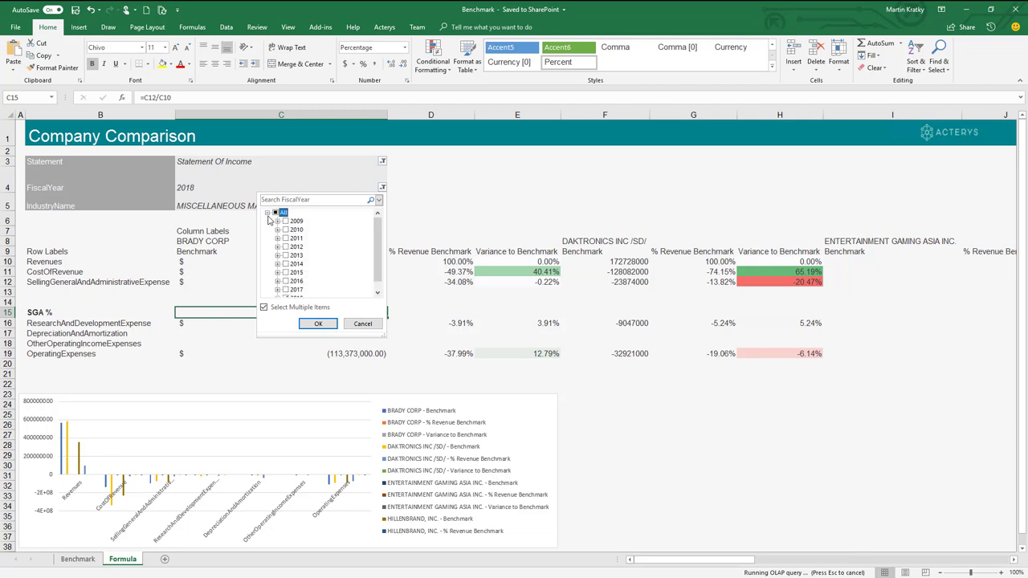
{"action": "scroll", "coordinate": [298, 277], "scroll_direction": "down", "scroll_amount": 1}
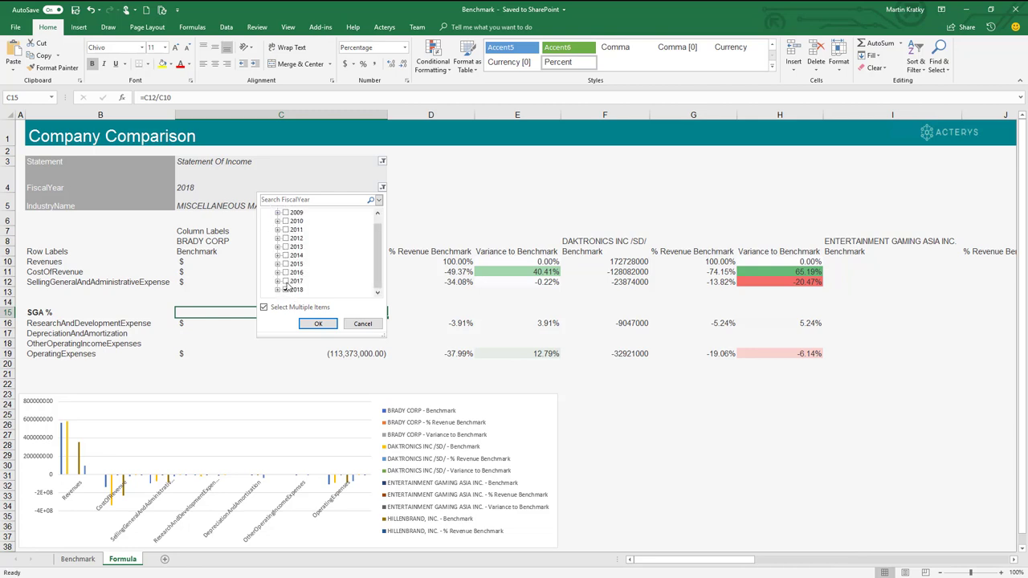
{"action": "left_click", "coordinate": [286, 290]}
{"action": "left_click", "coordinate": [317, 323]}
{"action": "key", "text": "ctrl+z"}
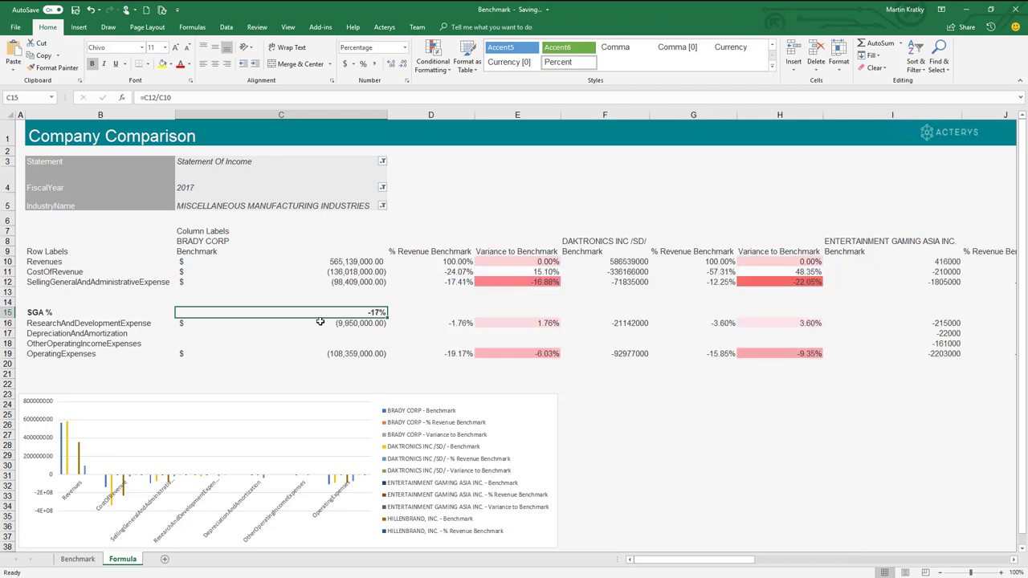